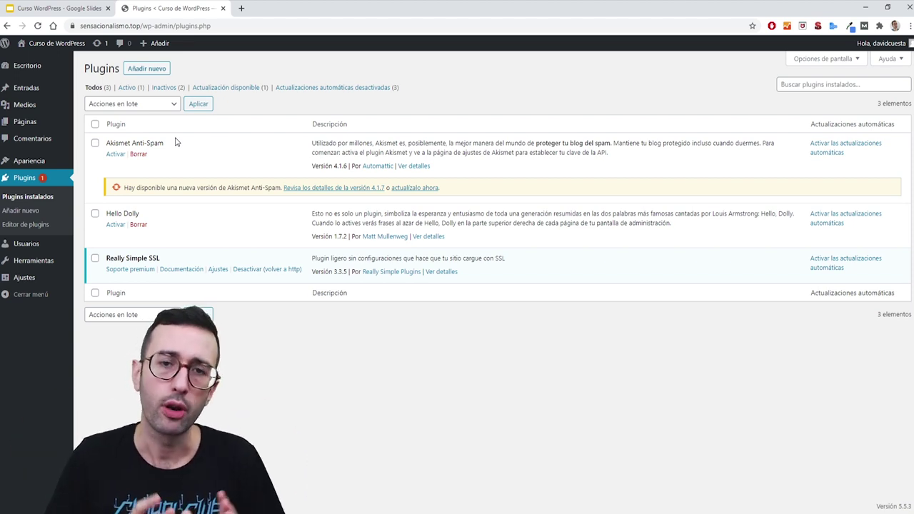
Delete the Akismet Anti-Spam plugin and read the description of the Hello Dolly plugin.
click(143, 154)
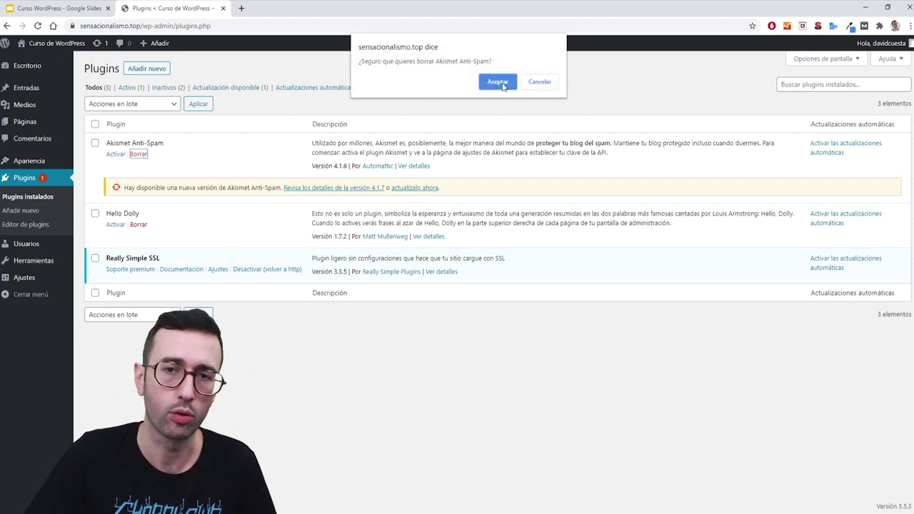
click(500, 83)
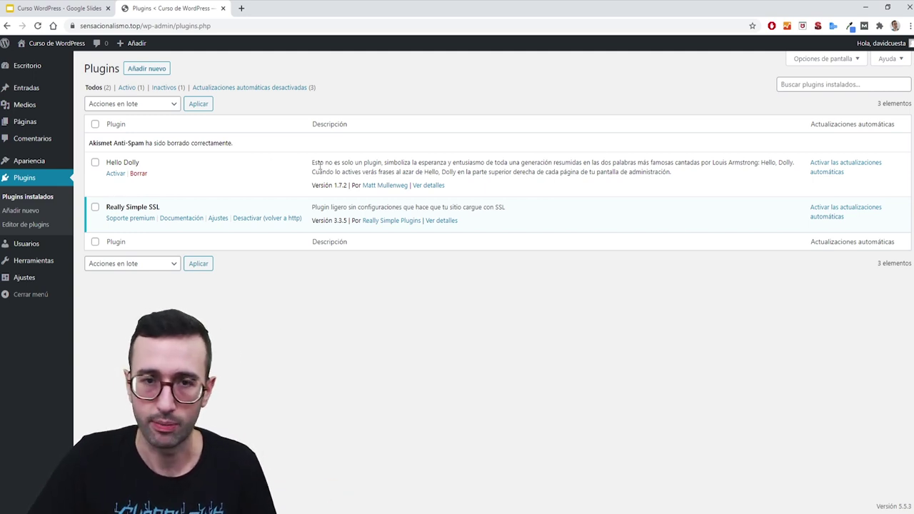
drag(319, 166, 690, 176)
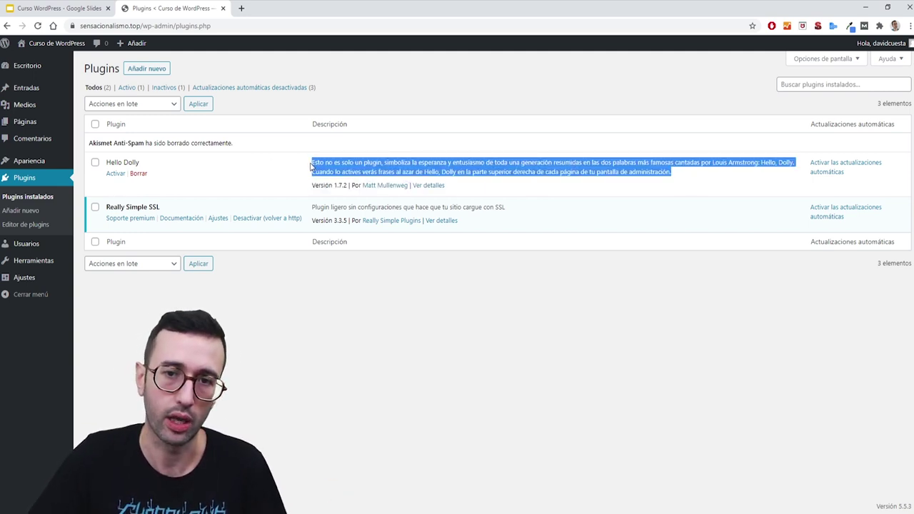
click(379, 158)
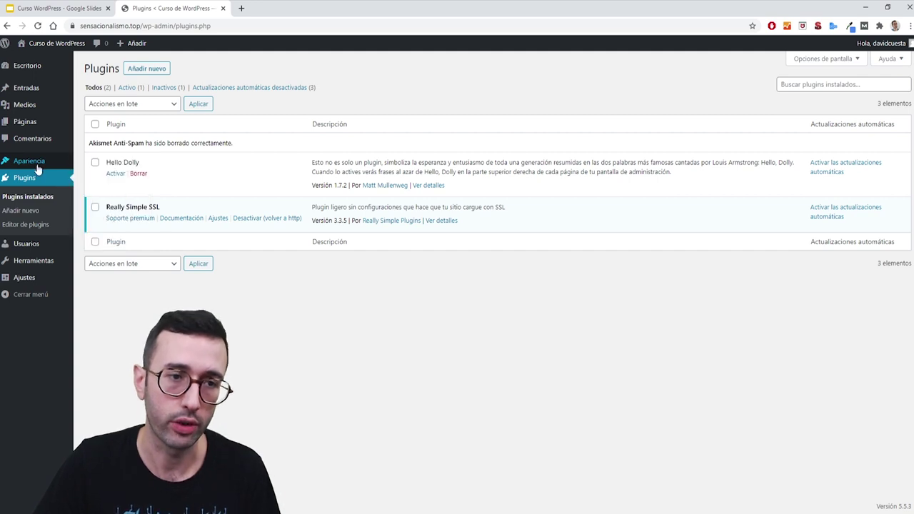
Open the plugin editor and examine the code of Hello Dolly's hello.php file, including the hello_dolly_get_lyric function and its lyrics.
click(42, 230)
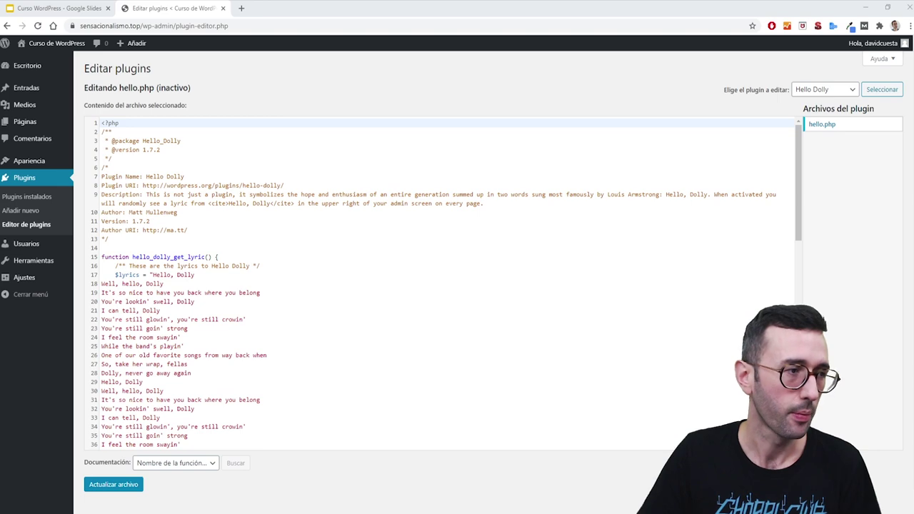
scroll(353, 290, down, 8)
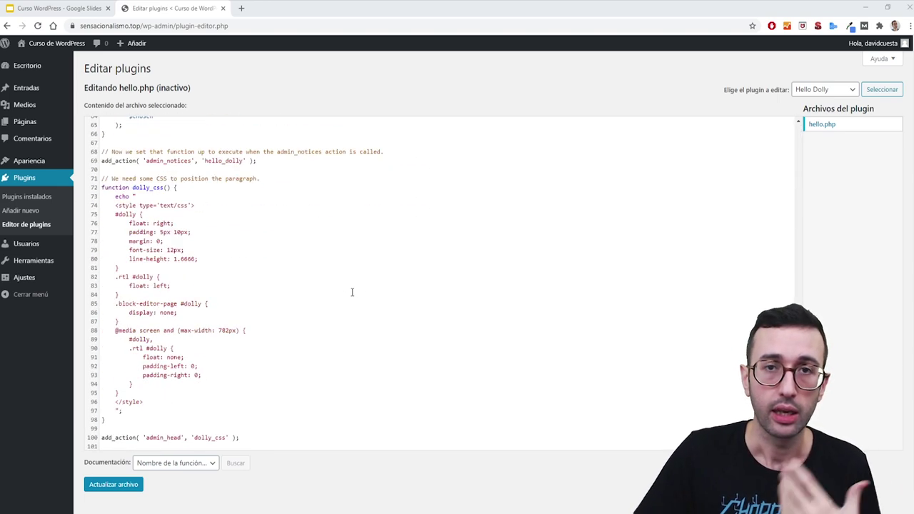
scroll(352, 292, down, 1)
scroll(352, 292, up, 9)
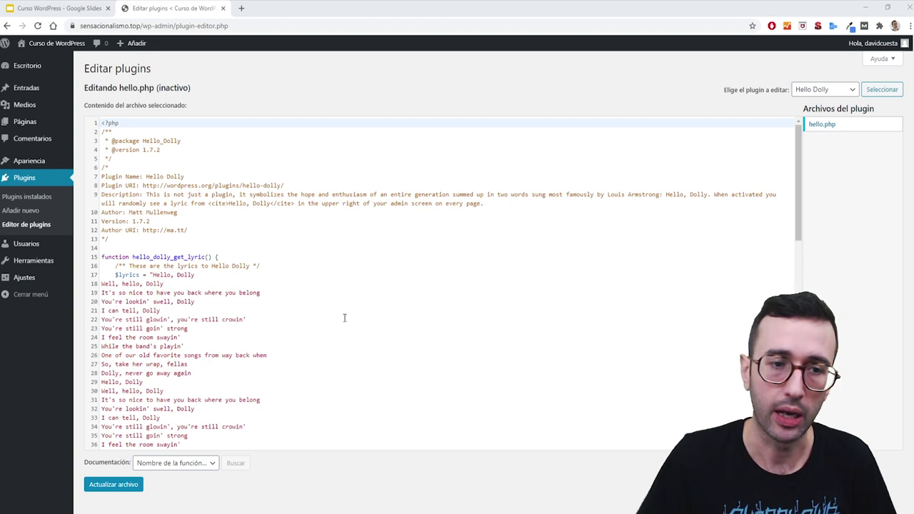
drag(101, 257, 193, 266)
click(216, 265)
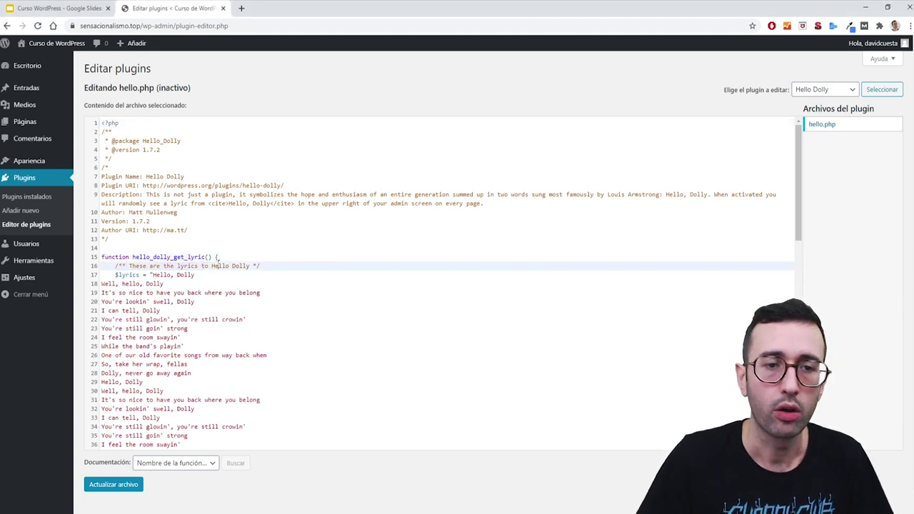
scroll(214, 263, down, 2)
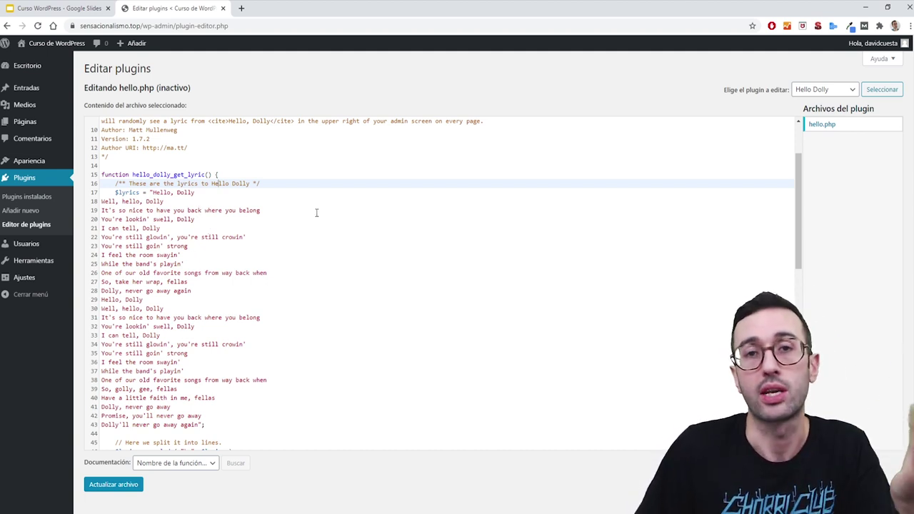
scroll(305, 206, down, 3)
scroll(304, 205, down, 6)
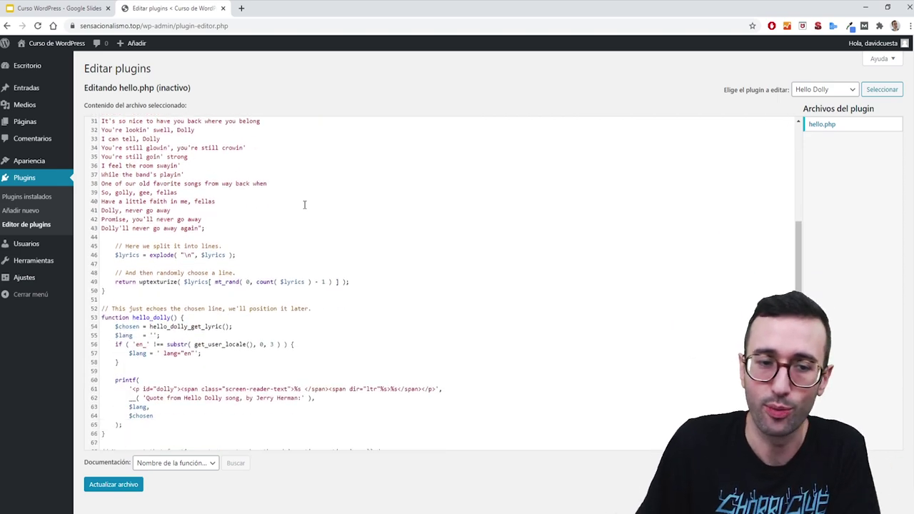
scroll(207, 224, up, 10)
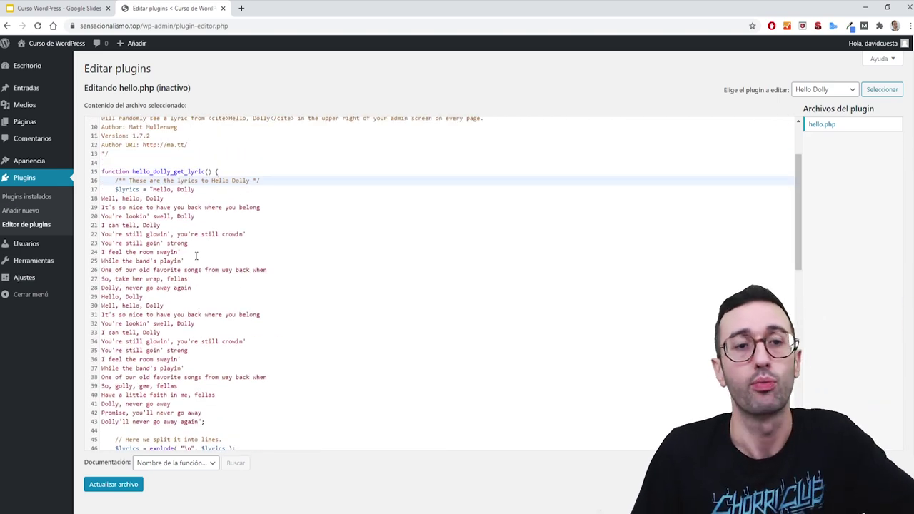
scroll(195, 256, up, 2)
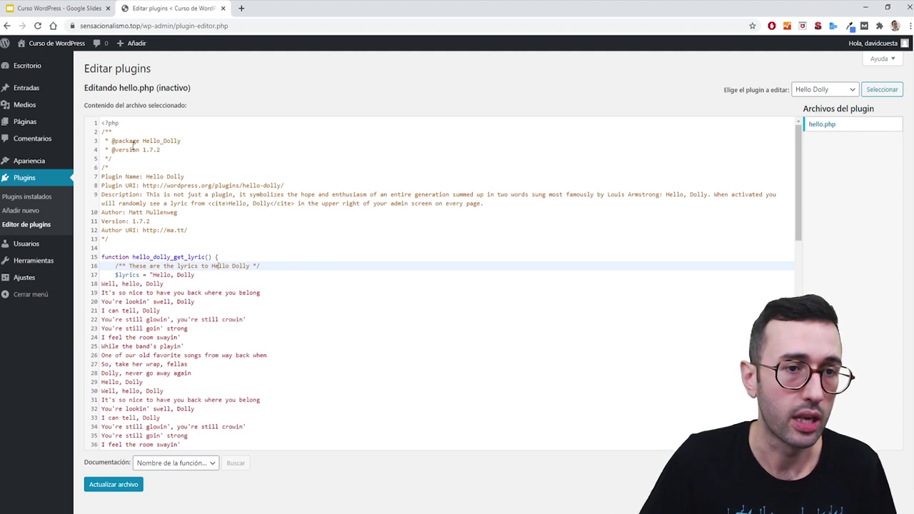
Highlight the package name and the plugin name in the header comments of hello.php.
drag(181, 141, 142, 141)
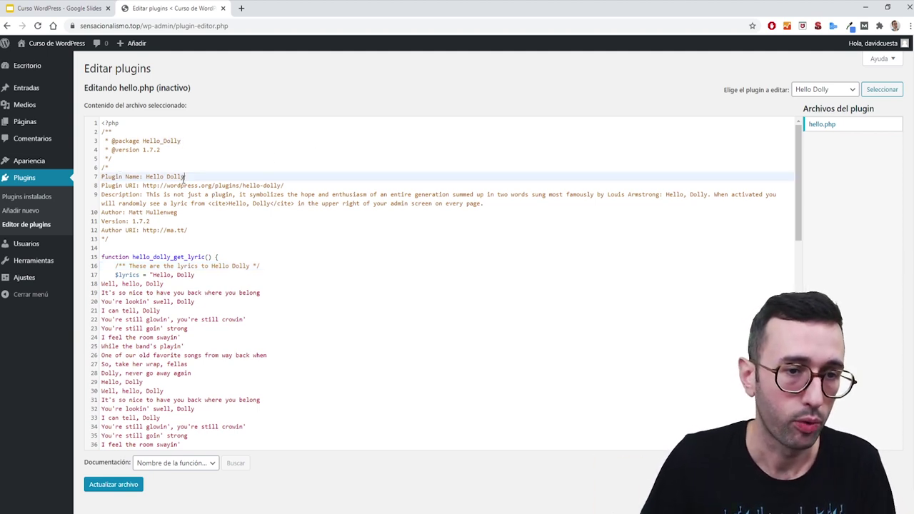
drag(136, 176, 184, 177)
click(768, 90)
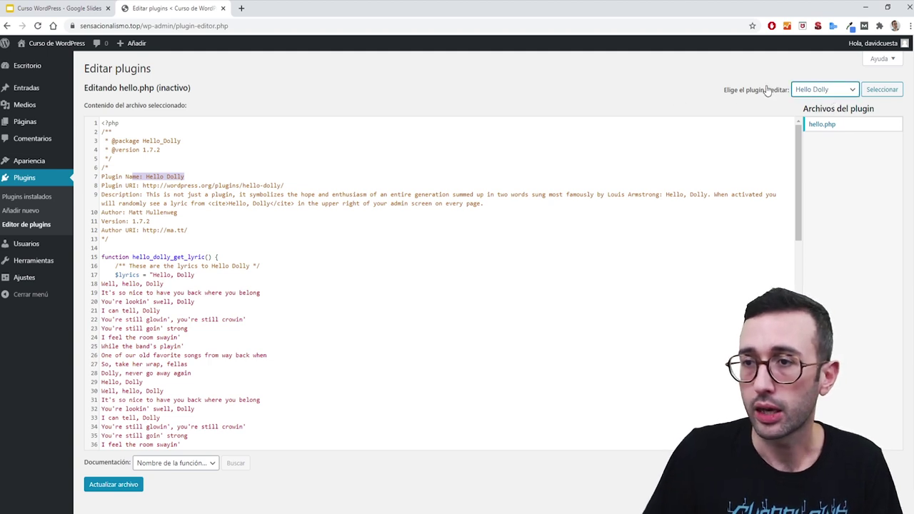
click(543, 109)
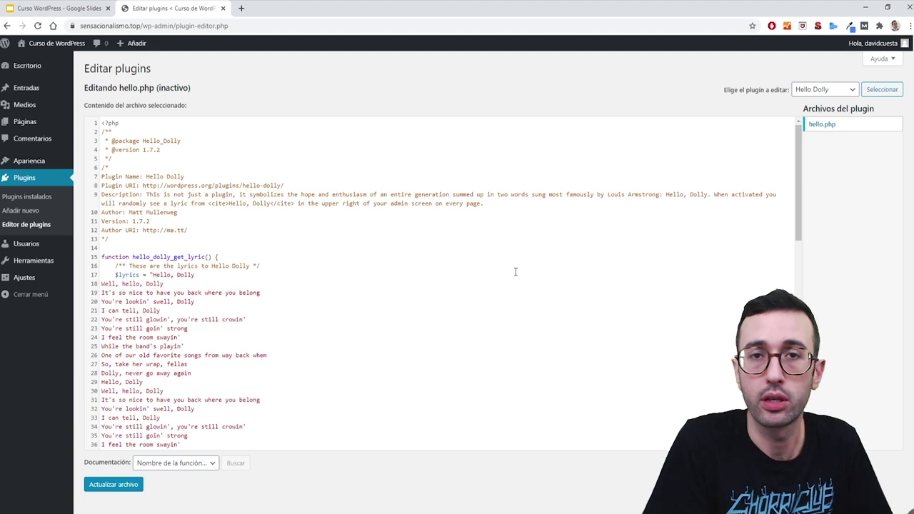
Load the Really Simple SSL plugin in the plugin editor and look over its file list.
click(822, 89)
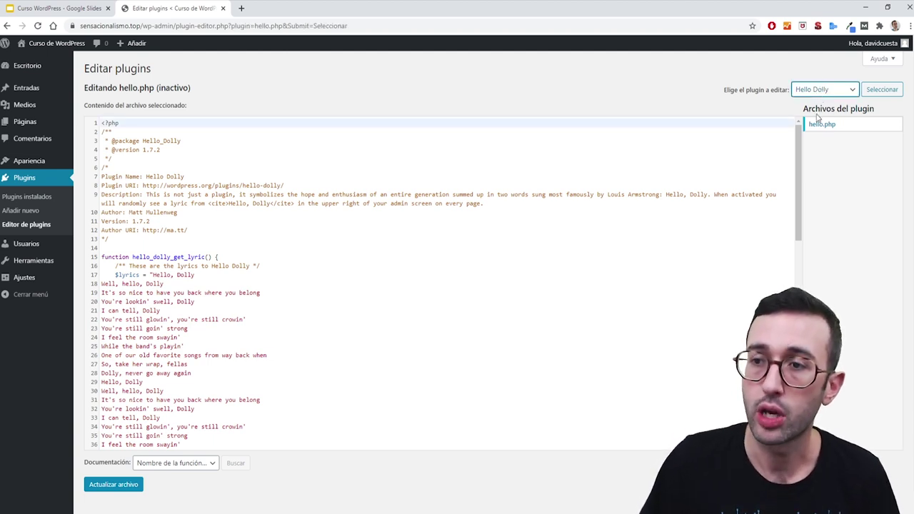
click(819, 118)
click(869, 90)
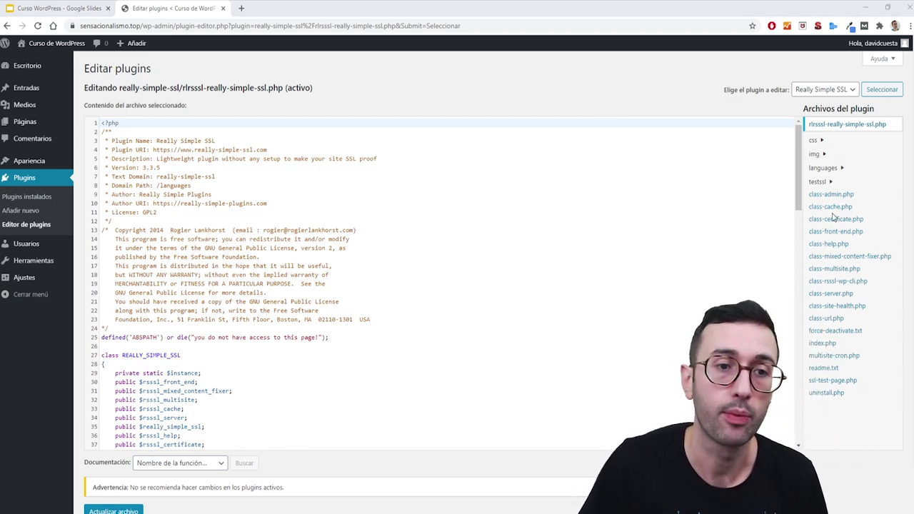
scroll(832, 232, down, 1)
scroll(827, 286, up, 1)
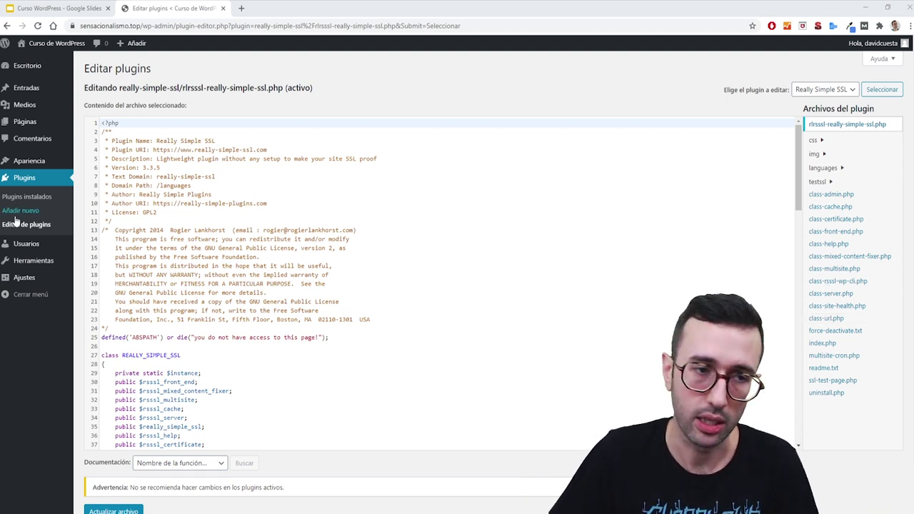
Return to the installed plugins list and delete the Hello Dolly plugin.
click(29, 183)
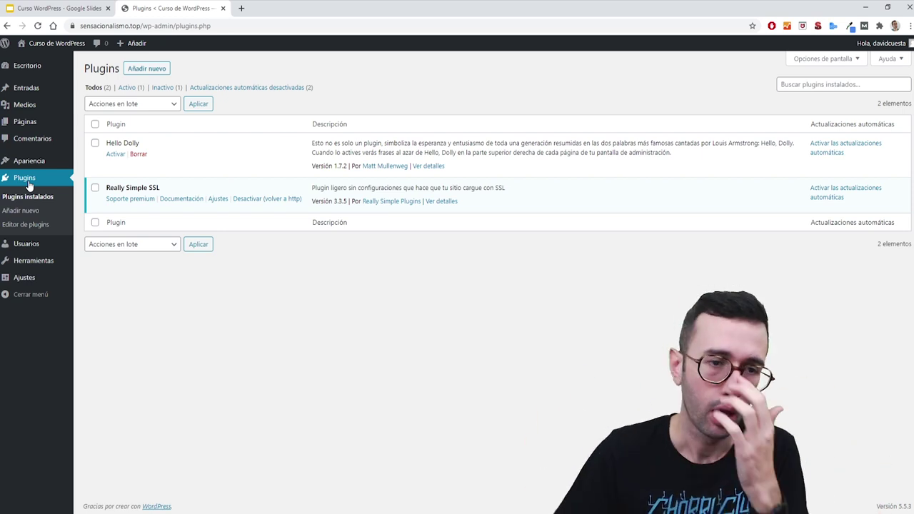
click(138, 154)
click(498, 83)
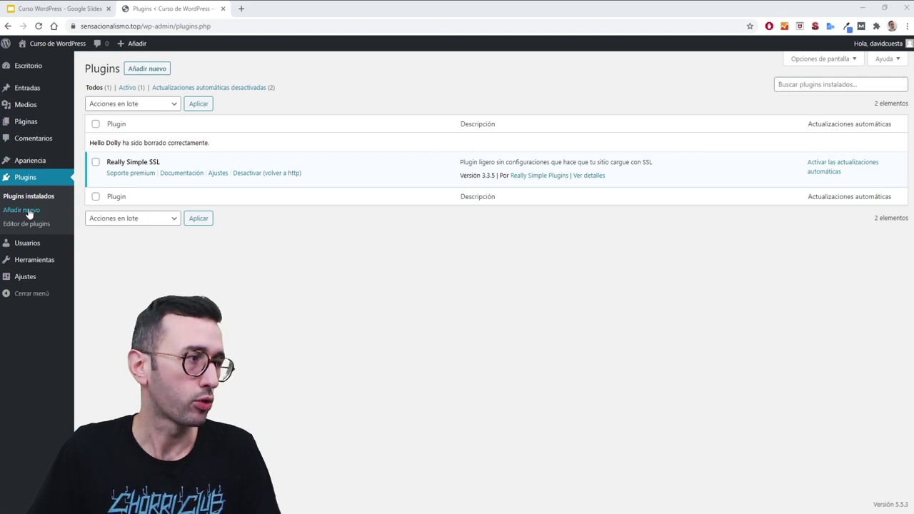
Open the page for adding new plugins and browse the featured plugins and popular tags.
click(157, 70)
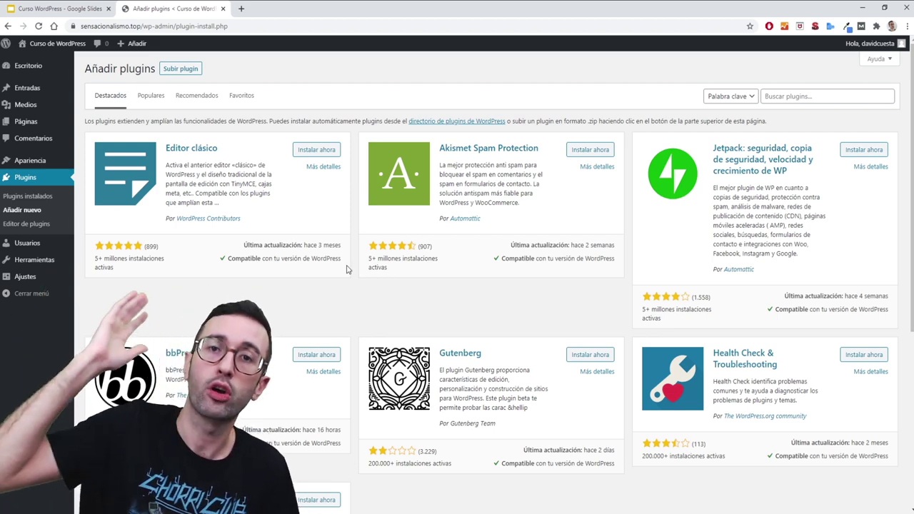
scroll(336, 321, down, 4)
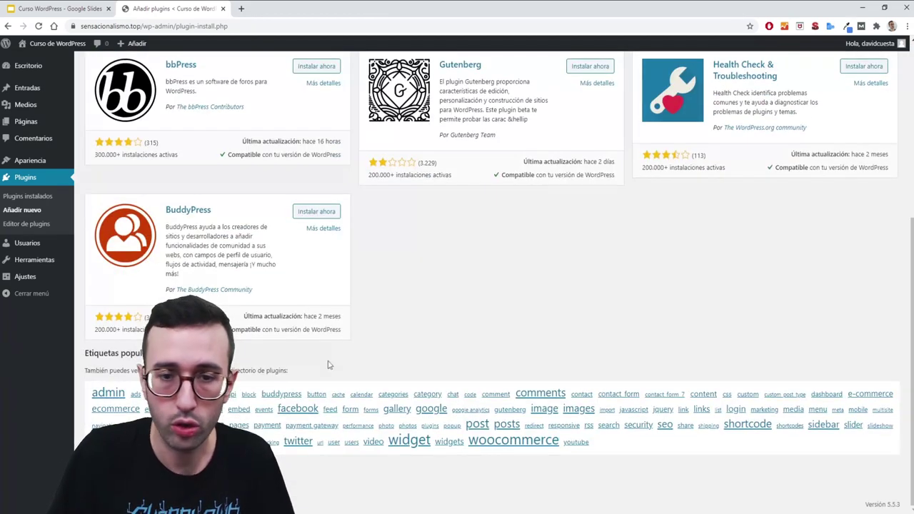
scroll(247, 306, up, 3)
scroll(247, 306, up, 2)
scroll(328, 379, up, 4)
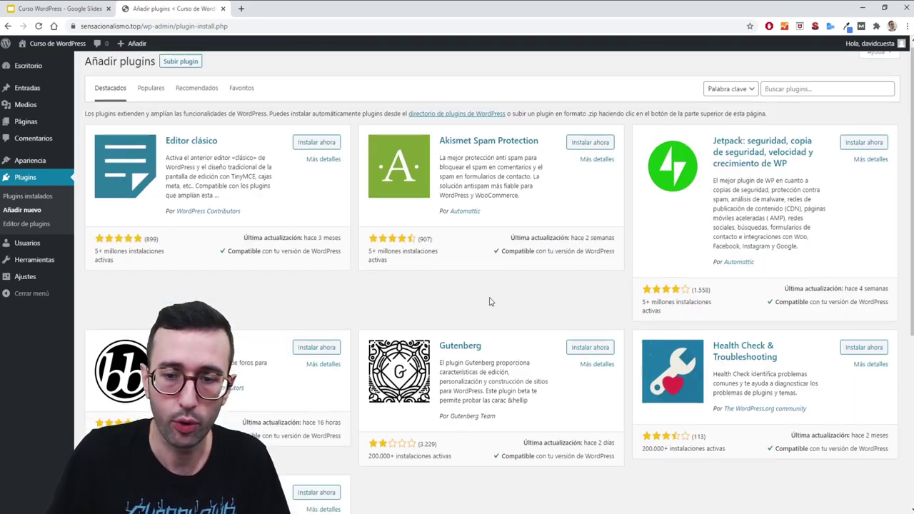
Search the plugin directory for "spam" and install the Antispam Bee plugin.
click(827, 98)
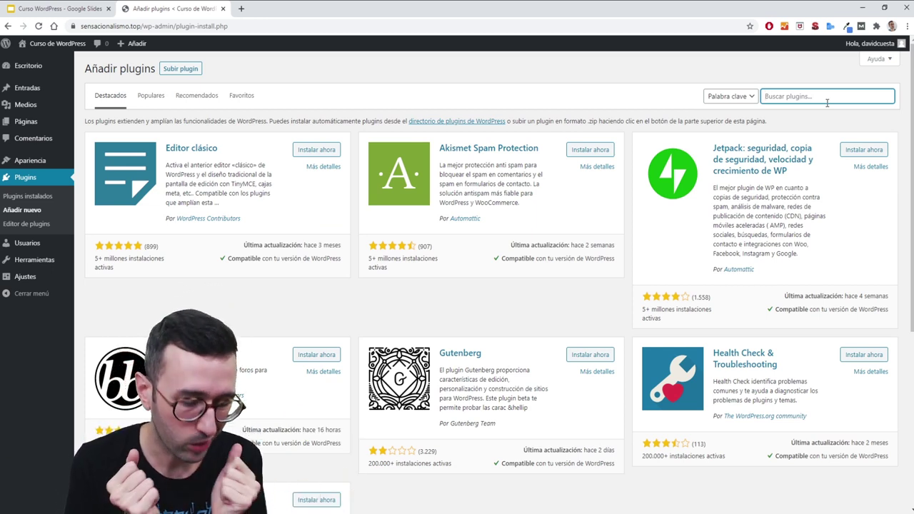
text(sp)
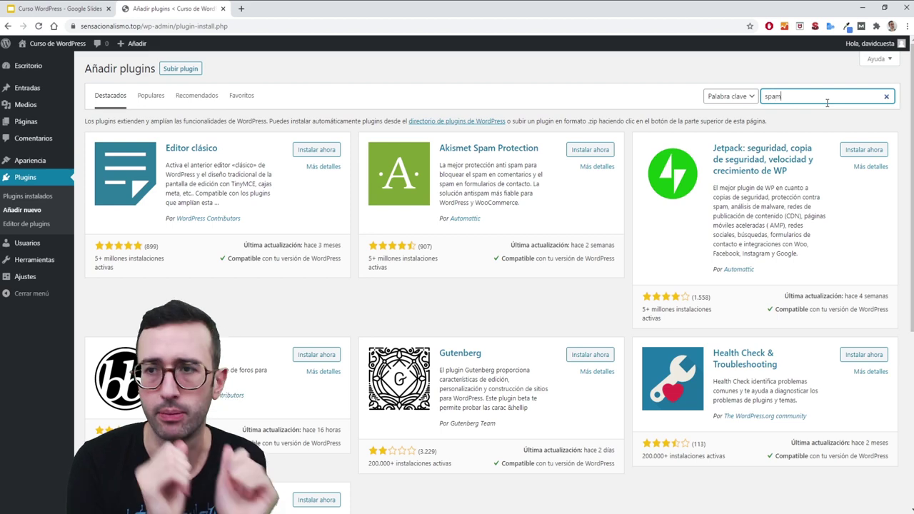
text(am)
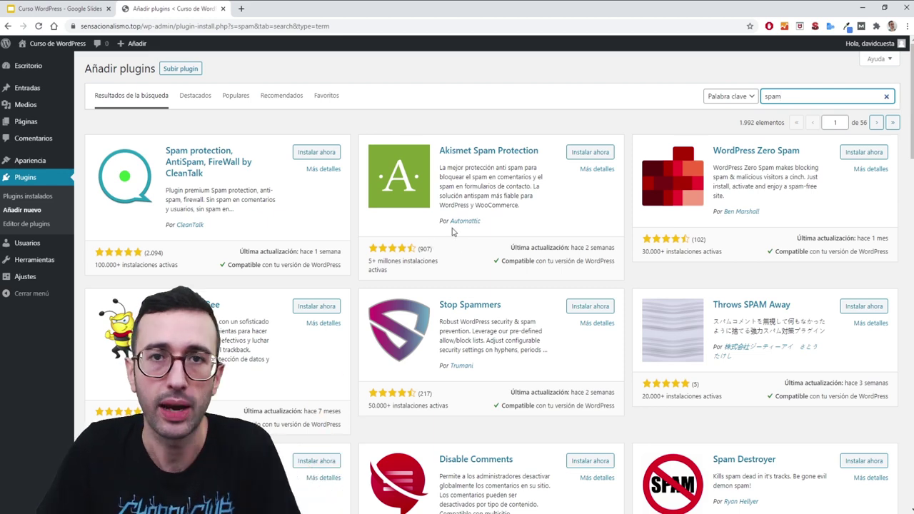
scroll(357, 217, down, 1)
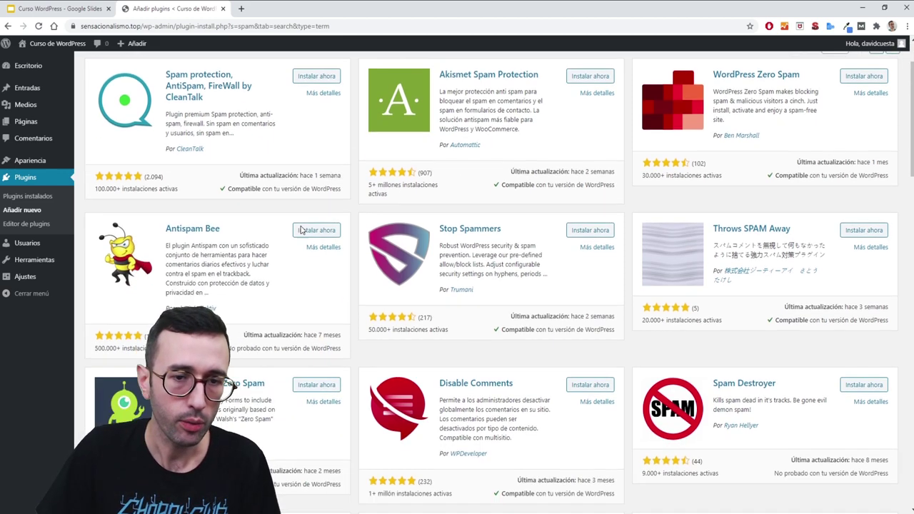
click(316, 224)
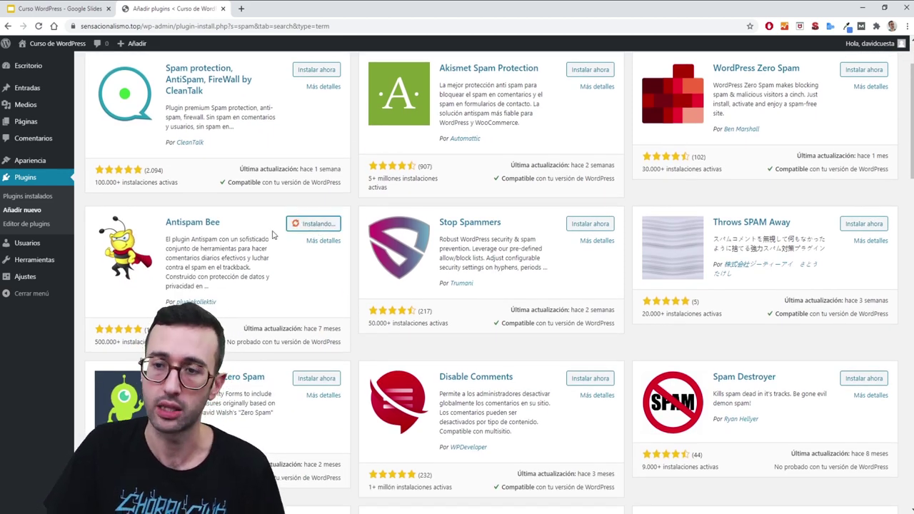
scroll(273, 235, down, 2)
scroll(272, 239, up, 3)
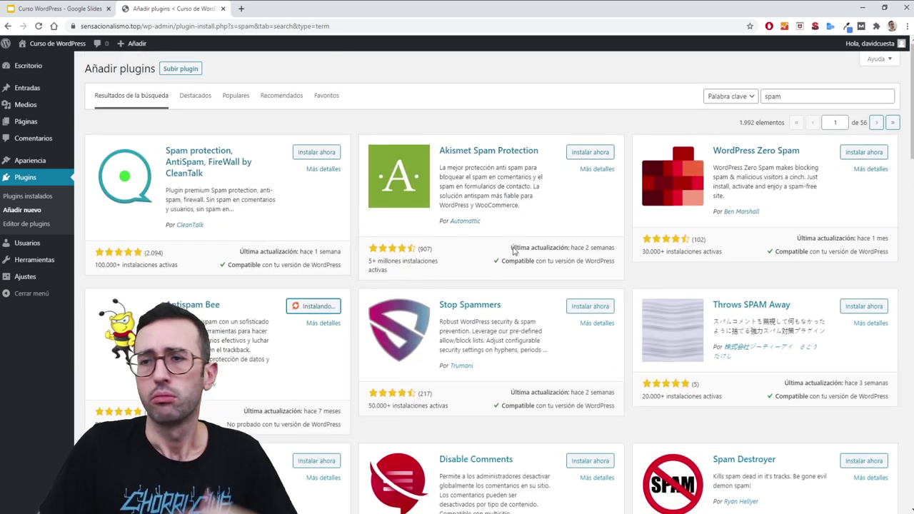
Search the plugin directory for "formulario", look through the results, and run another search for "review".
double_click(821, 98)
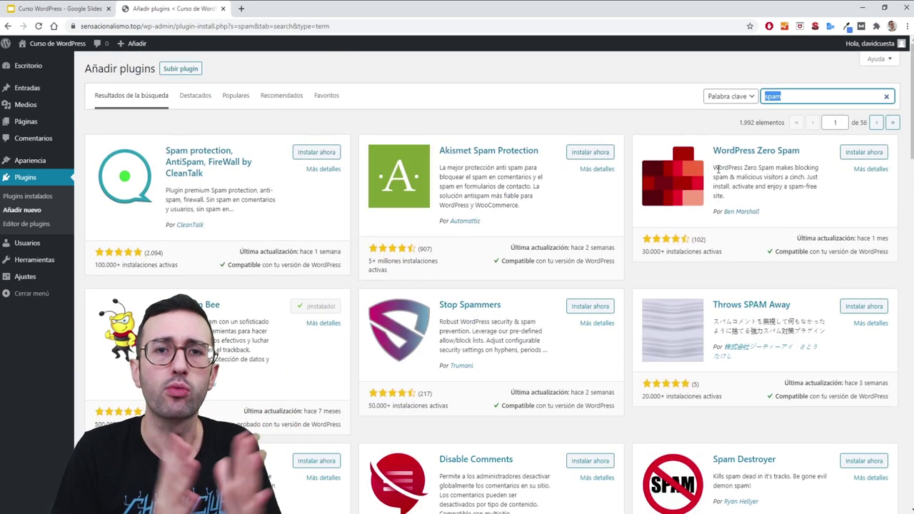
text(formulario)
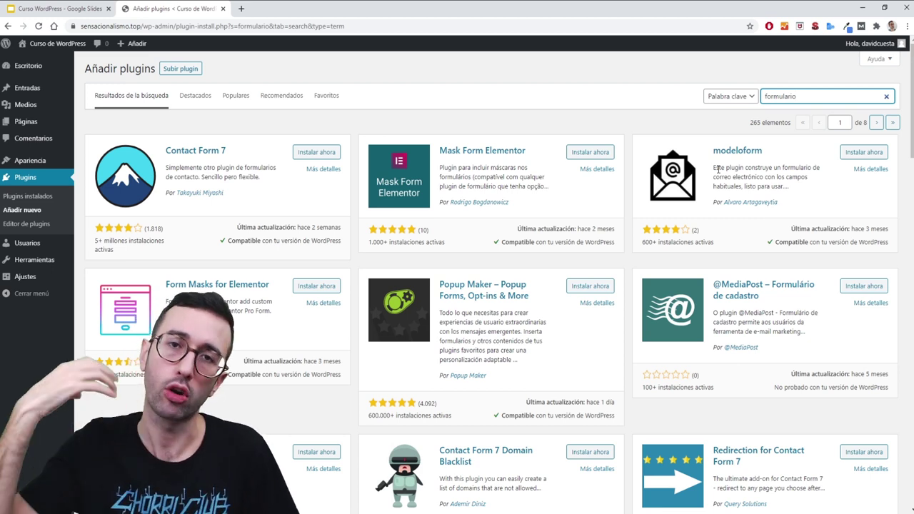
scroll(718, 169, down, 5)
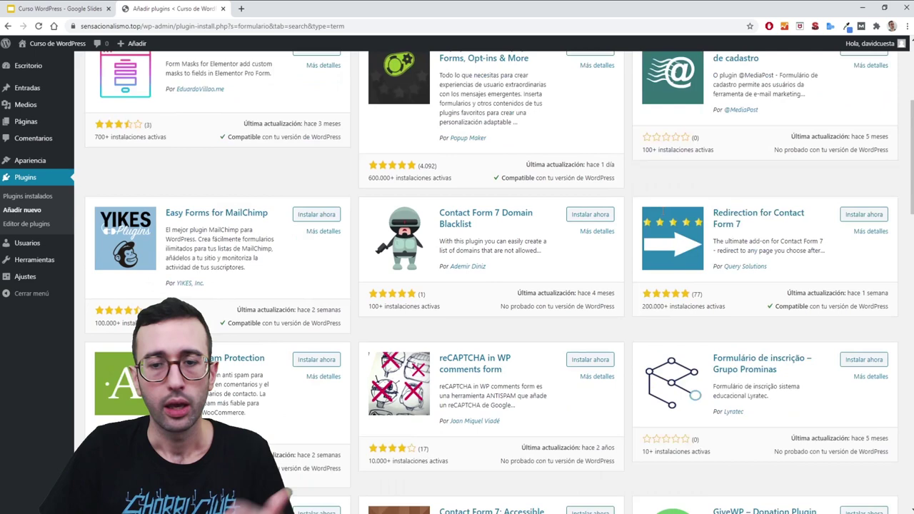
scroll(718, 168, up, 5)
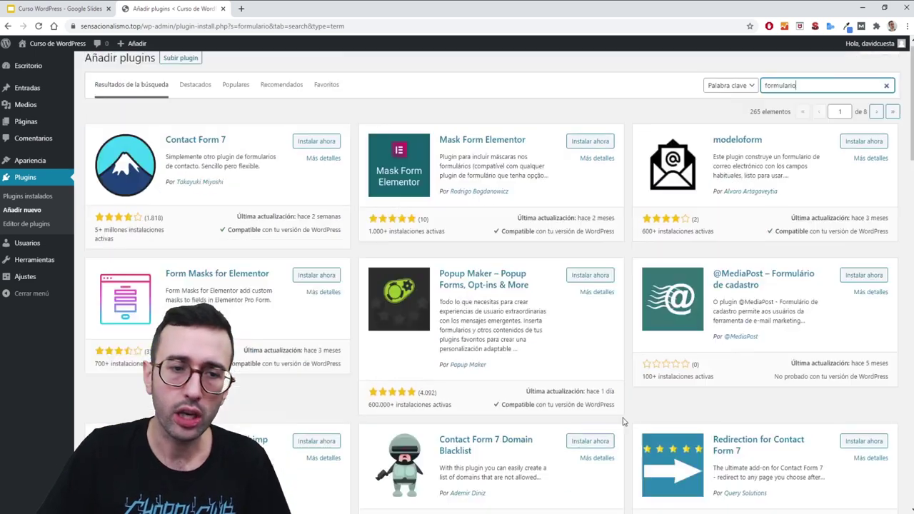
drag(819, 93, 754, 98)
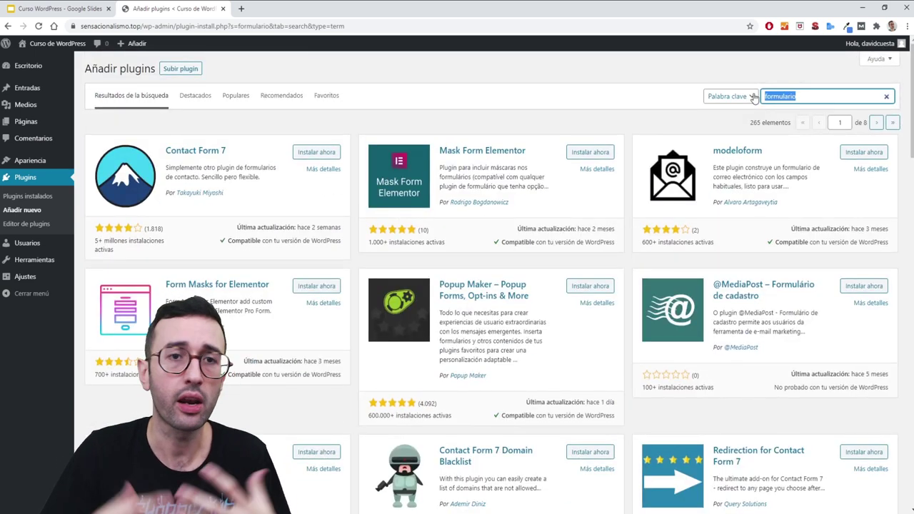
text(review)
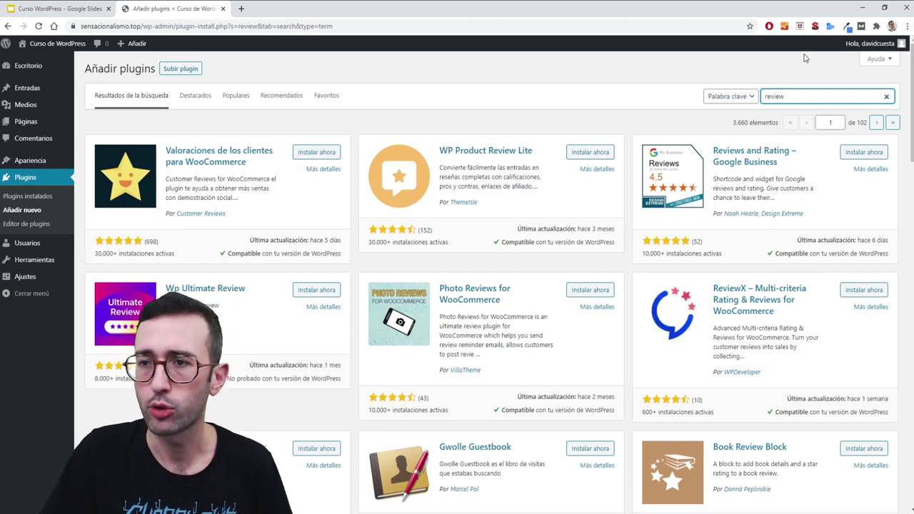
Search the plugin directory for "Table of contents", then install and activate the Easy Table of Contents plugin.
drag(793, 93, 687, 96)
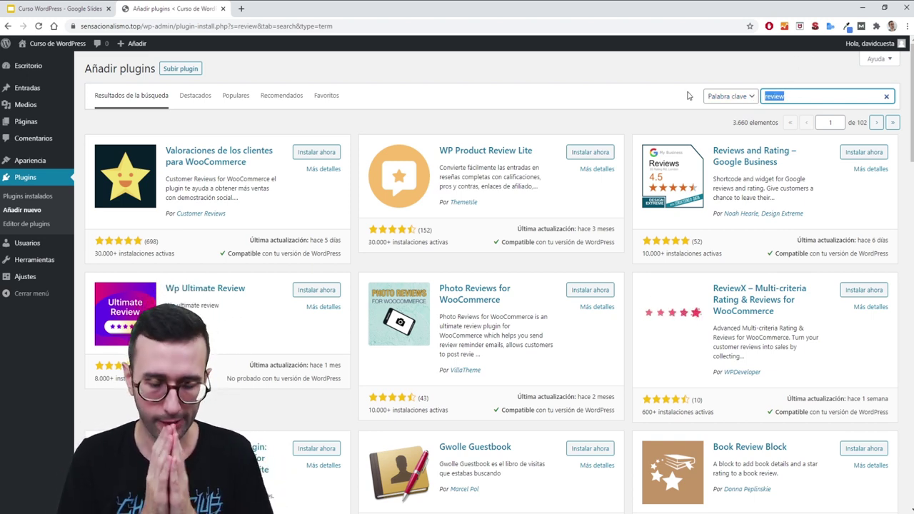
text(Table of contents)
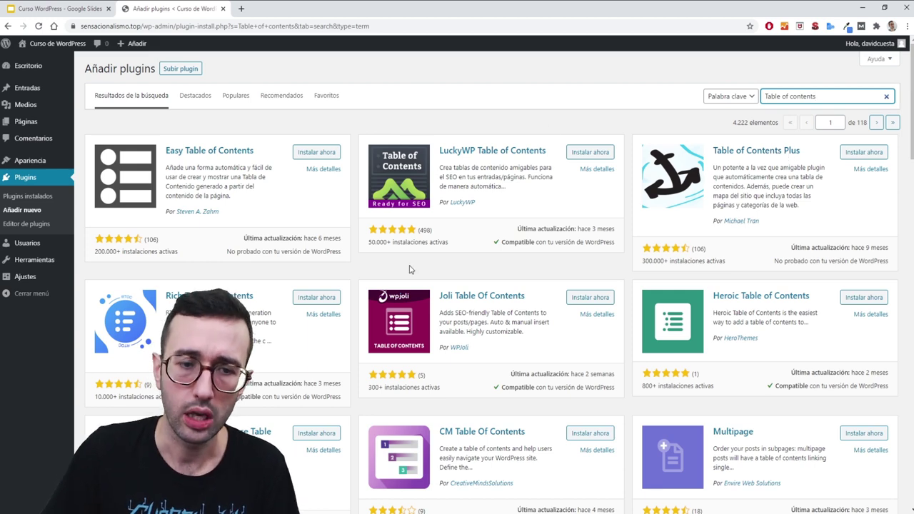
scroll(641, 288, down, 3)
scroll(642, 288, up, 3)
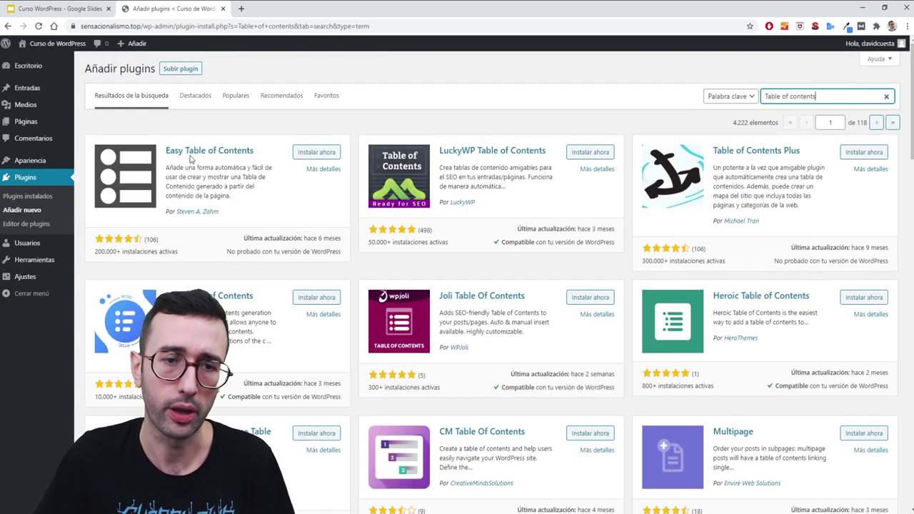
click(317, 155)
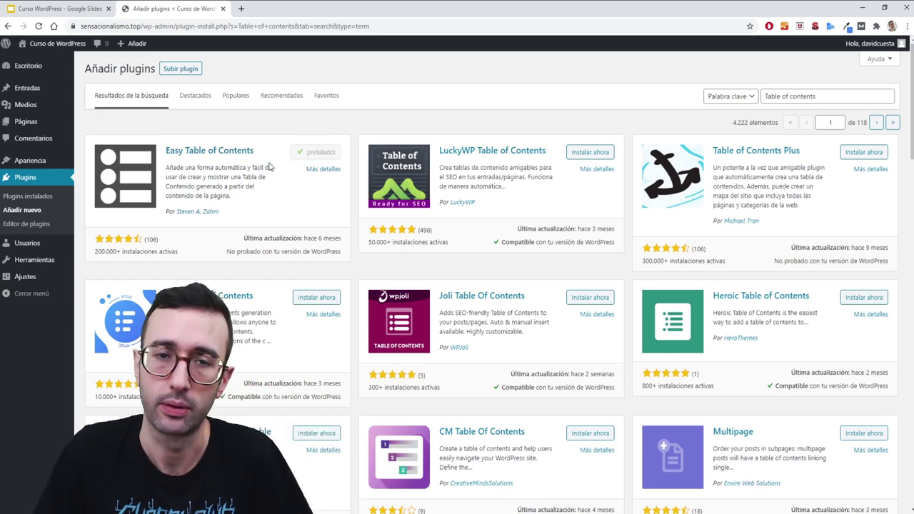
click(326, 154)
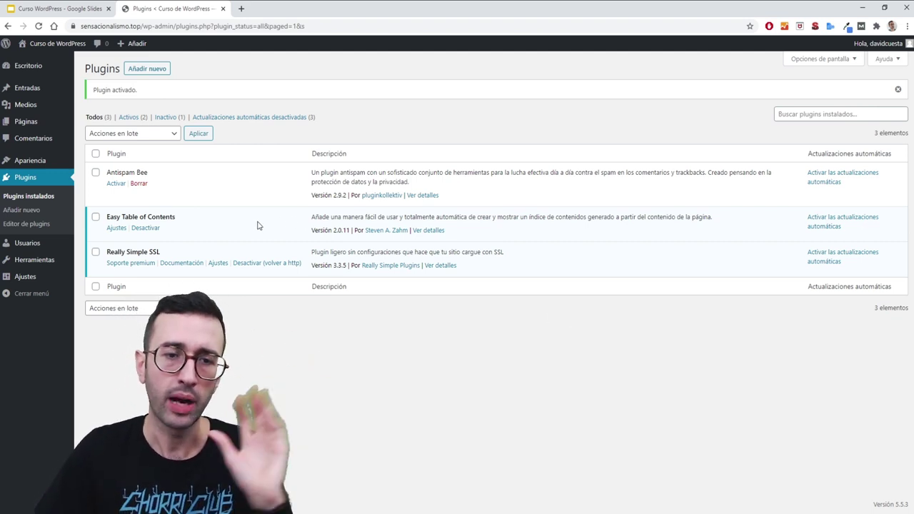
View the website of the Easy Table of Contents author in a separate tab and return to the installed plugins.
middle_click(397, 231)
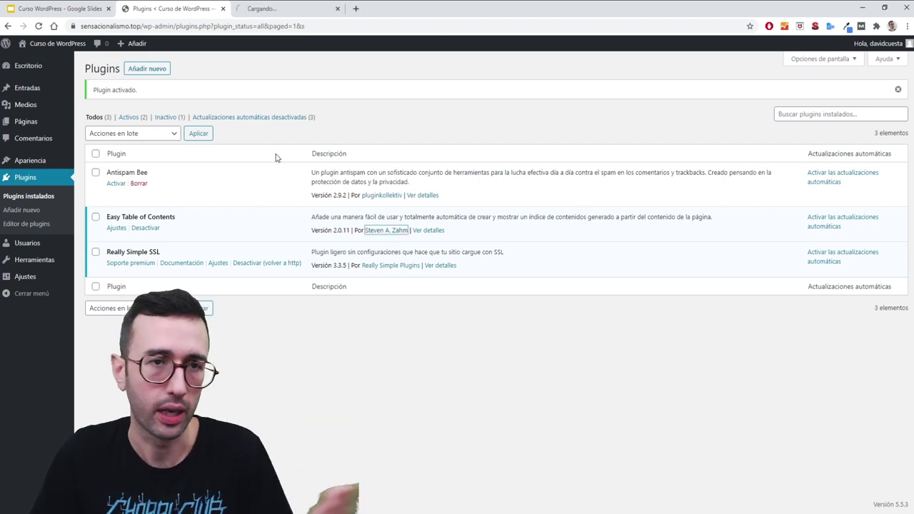
click(278, 10)
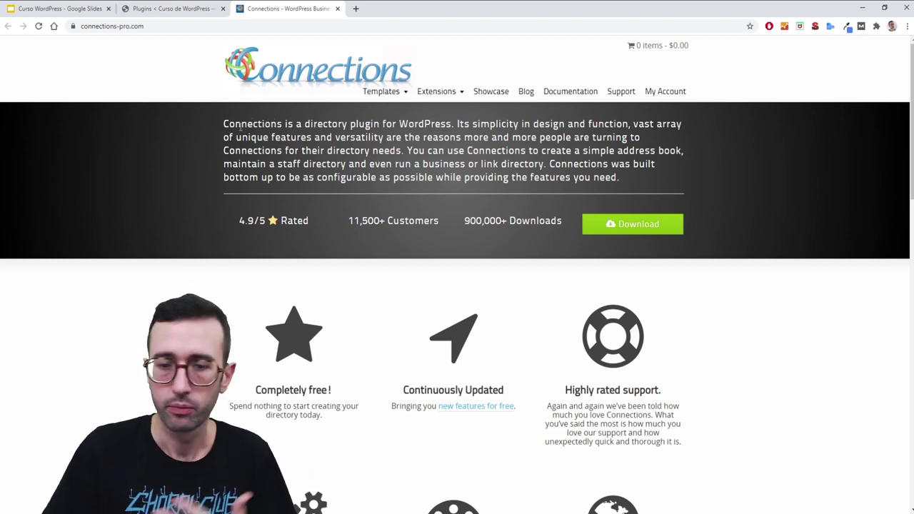
scroll(252, 142, down, 5)
scroll(252, 142, up, 5)
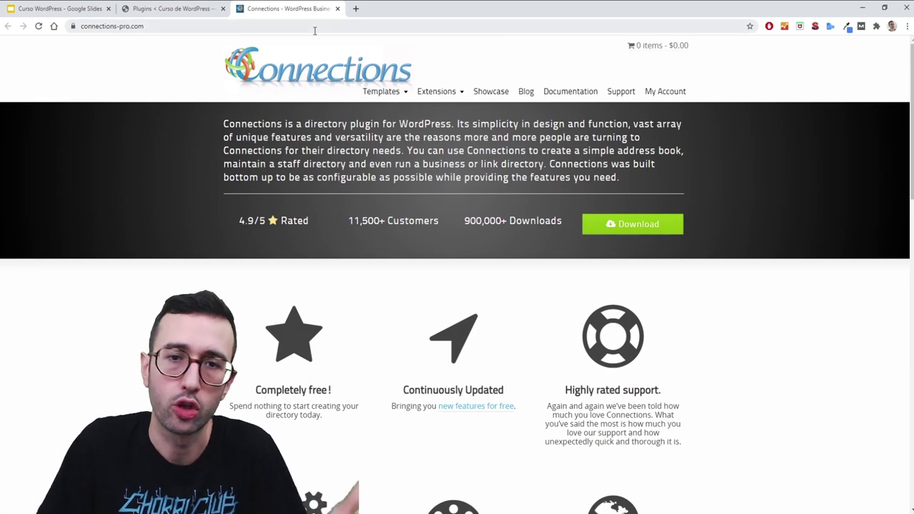
click(171, 9)
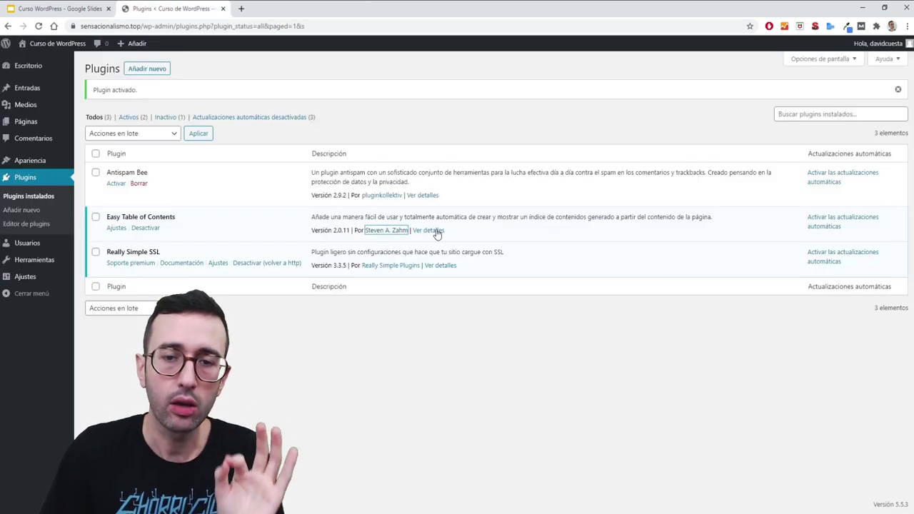
Open the details of Easy Table of Contents and look through its screenshots of the settings.
click(436, 231)
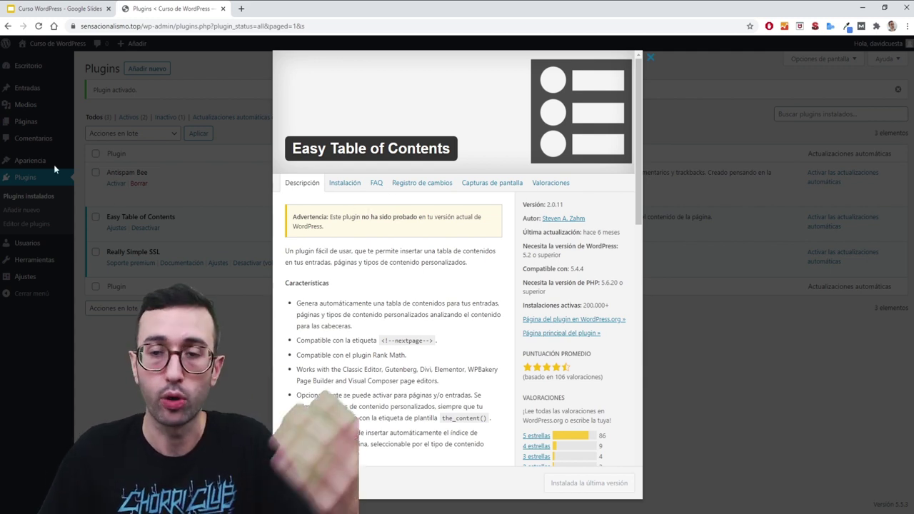
click(486, 183)
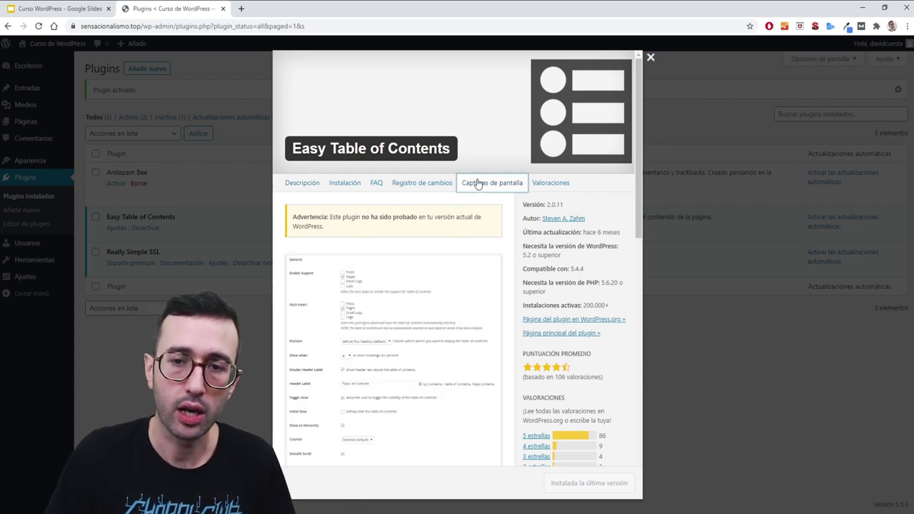
scroll(455, 211, down, 2)
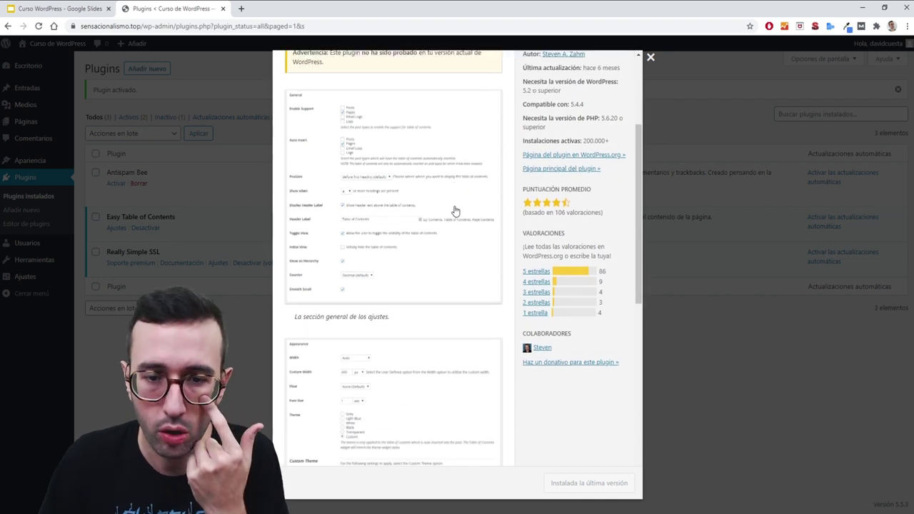
scroll(455, 212, down, 1)
scroll(454, 212, down, 5)
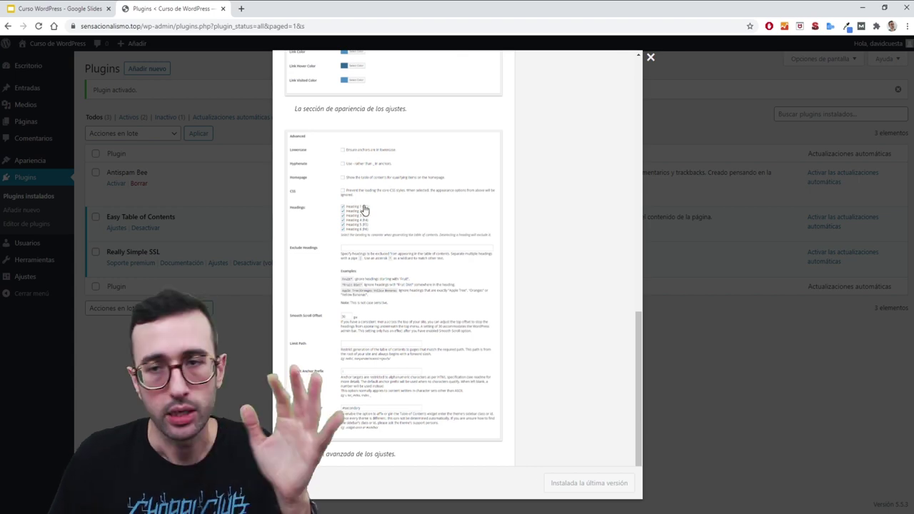
scroll(363, 215, up, 10)
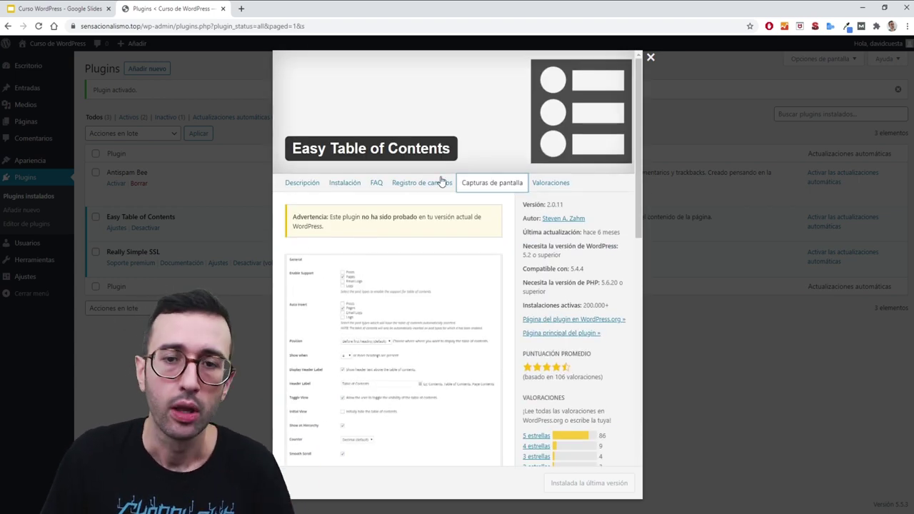
Read the most recent version entries in the Easy Table of Contents changelog.
click(407, 185)
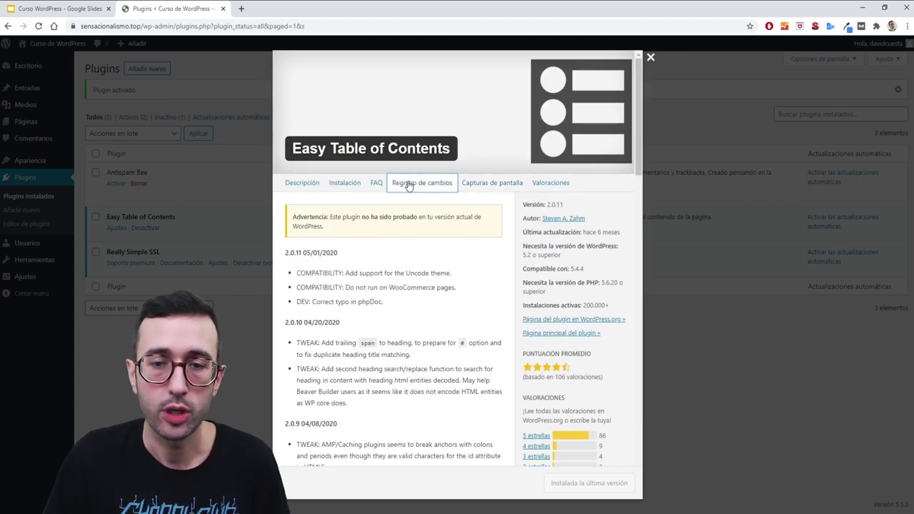
drag(398, 304, 310, 260)
click(383, 293)
drag(383, 294, 380, 287)
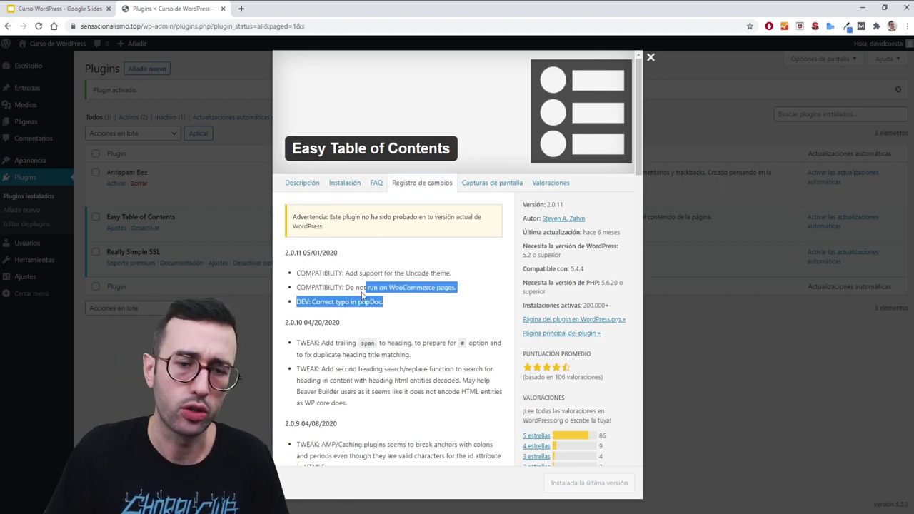
drag(392, 380, 337, 343)
Look through the plugin's installation instructions and user reviews, and close its details.
click(347, 185)
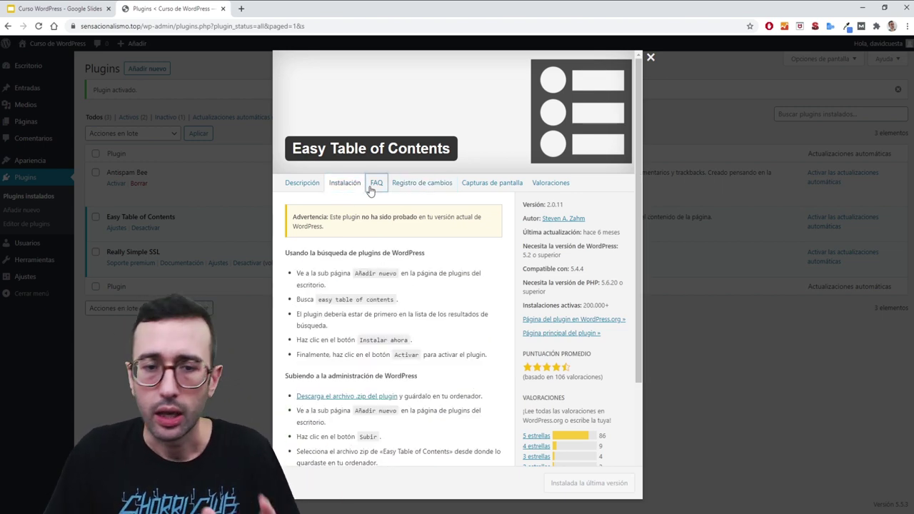
click(366, 187)
click(313, 188)
click(346, 185)
click(543, 189)
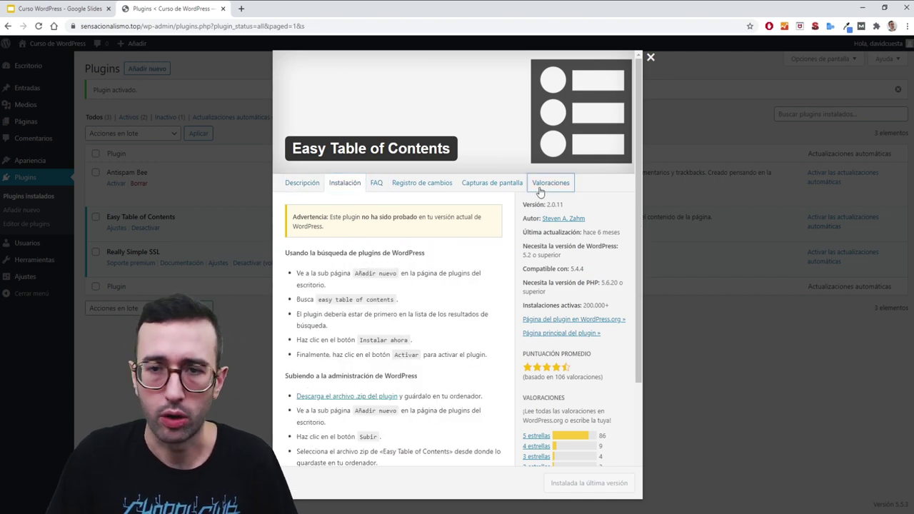
click(487, 190)
click(432, 190)
click(348, 185)
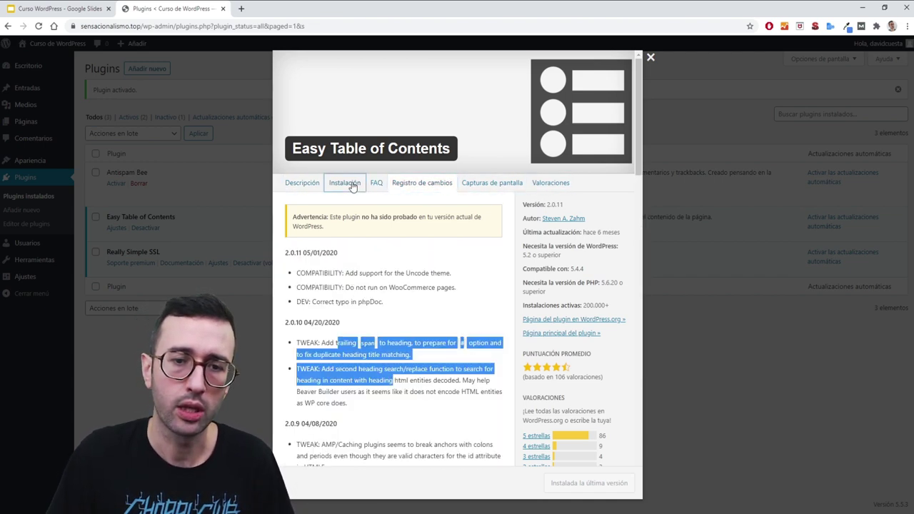
click(496, 190)
click(567, 189)
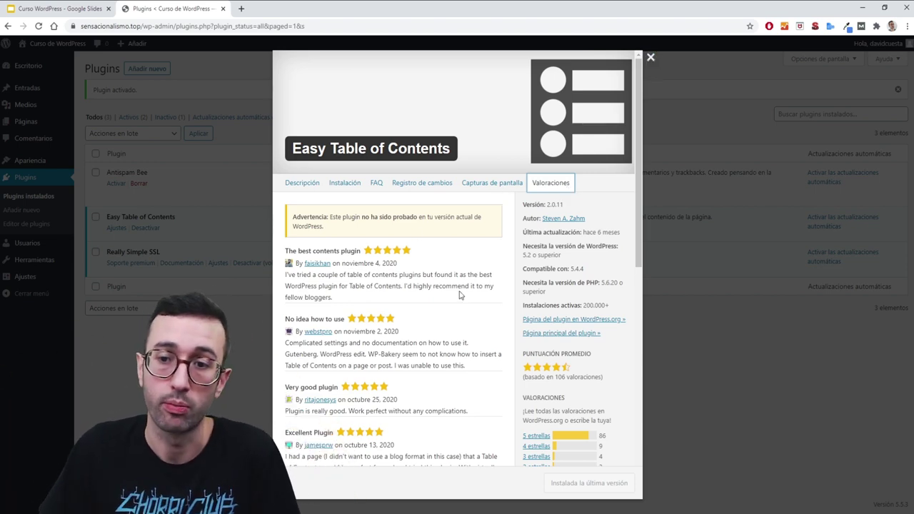
click(650, 62)
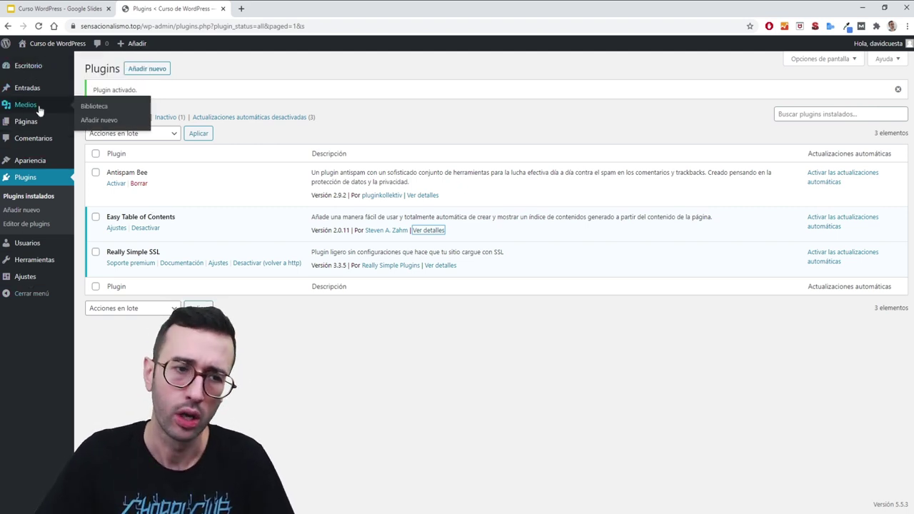
Open the Tabla de contenidos settings page and review its general and advanced options.
mouse_move(42, 264)
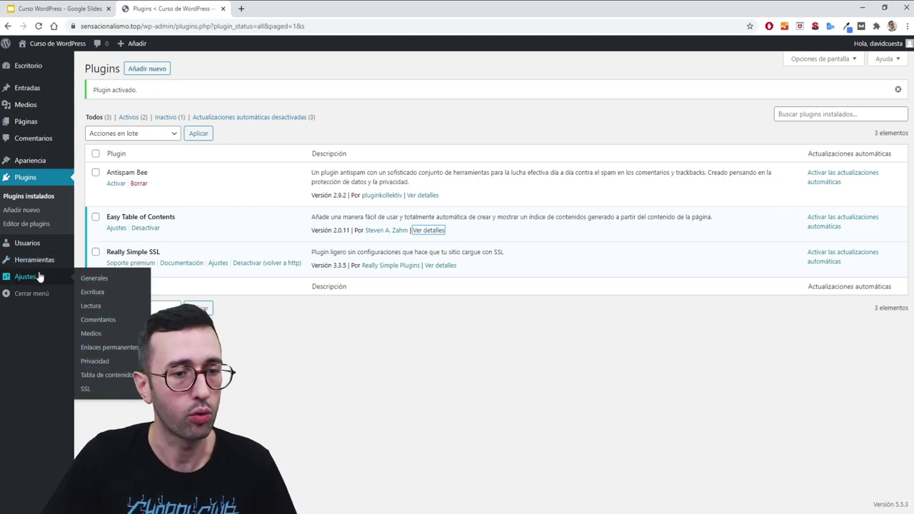
click(123, 375)
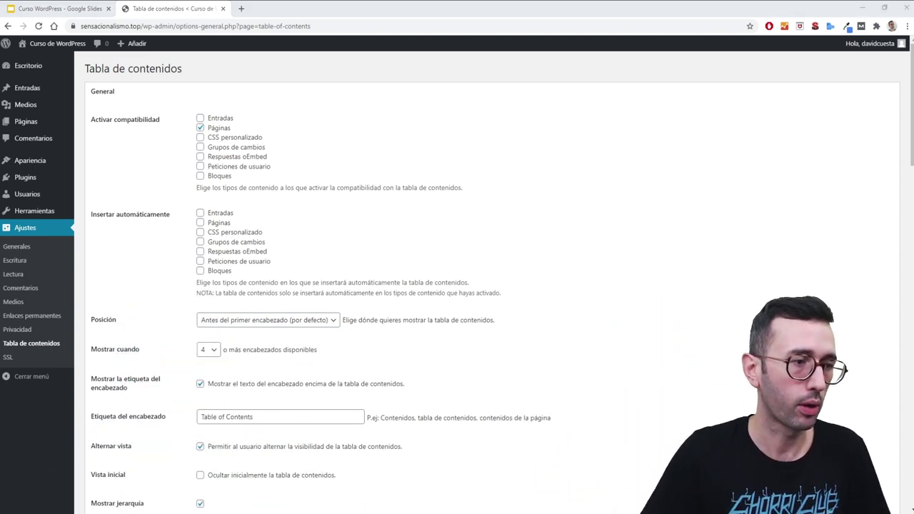
click(461, 165)
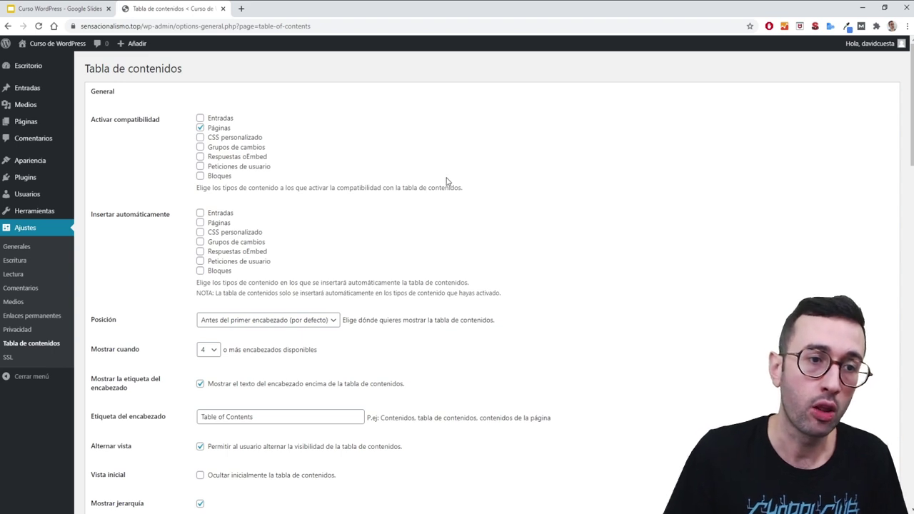
mouse_move(28, 183)
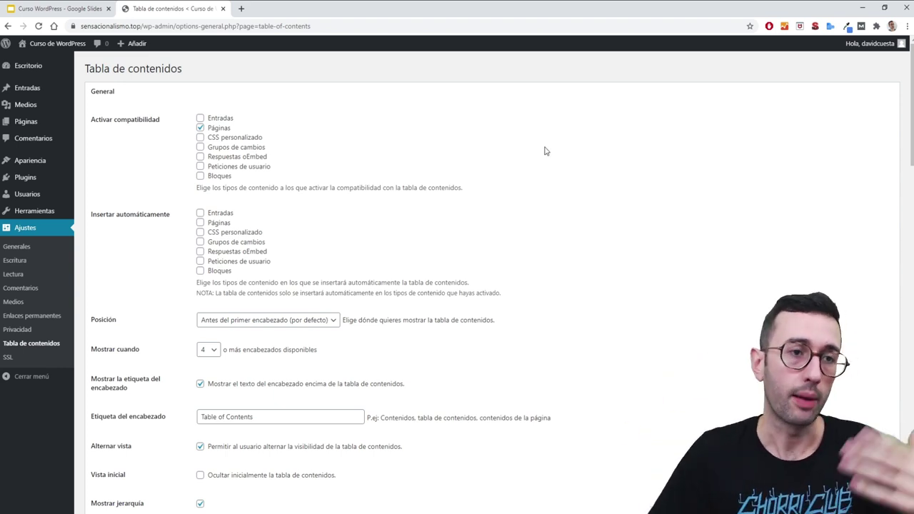
mouse_move(27, 218)
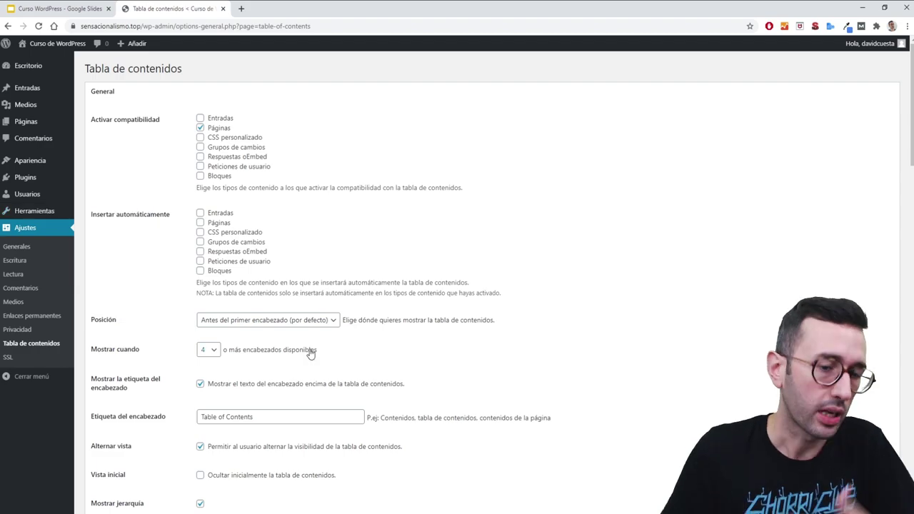
scroll(307, 353, down, 3)
scroll(314, 325, down, 15)
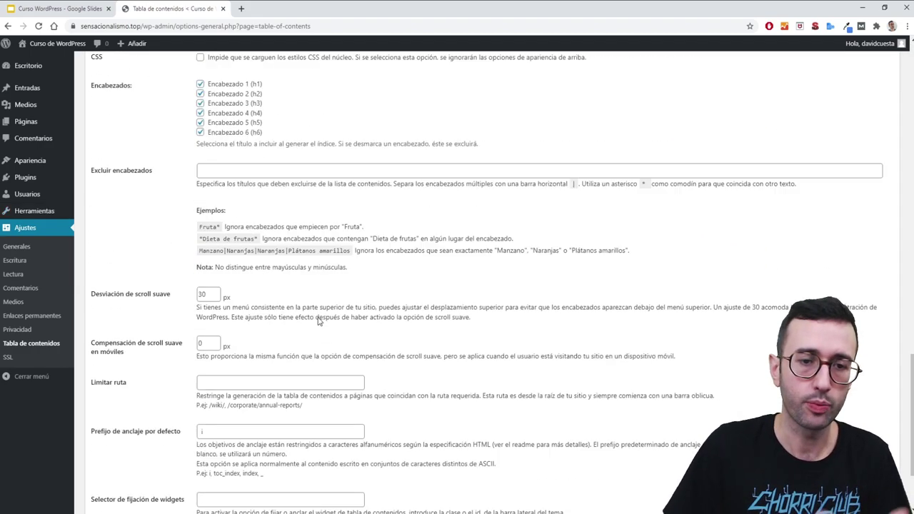
scroll(319, 321, up, 20)
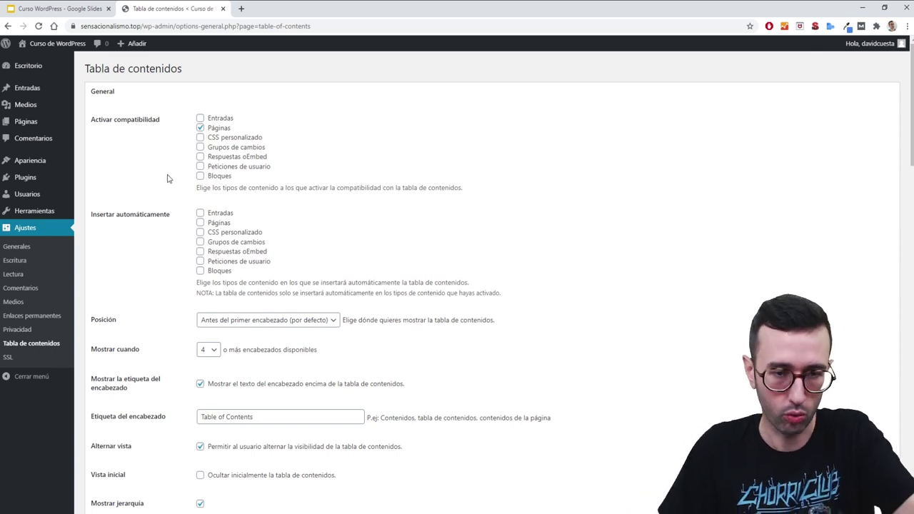
scroll(167, 179, down, 1)
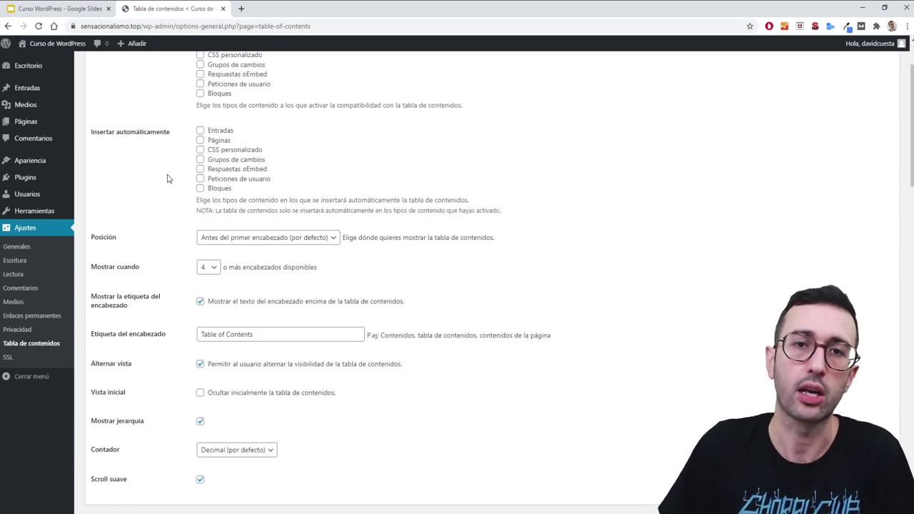
mouse_move(39, 91)
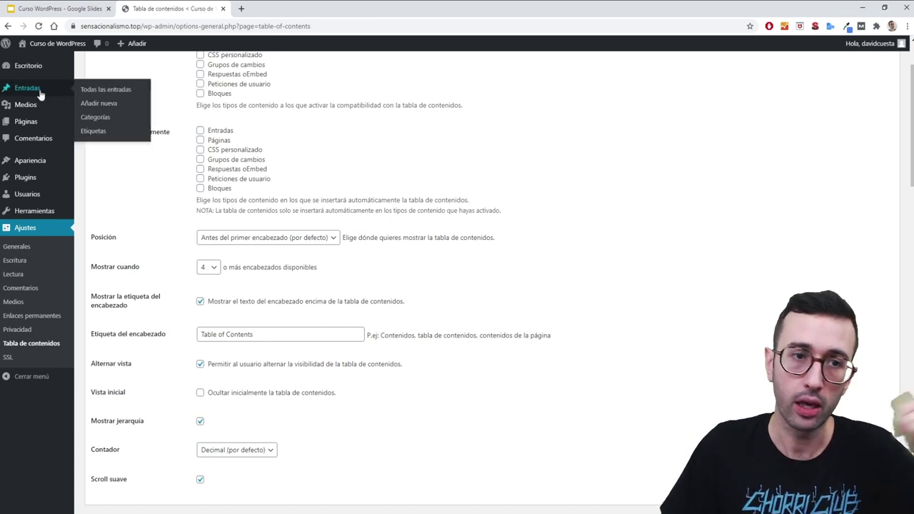
scroll(286, 189, up, 1)
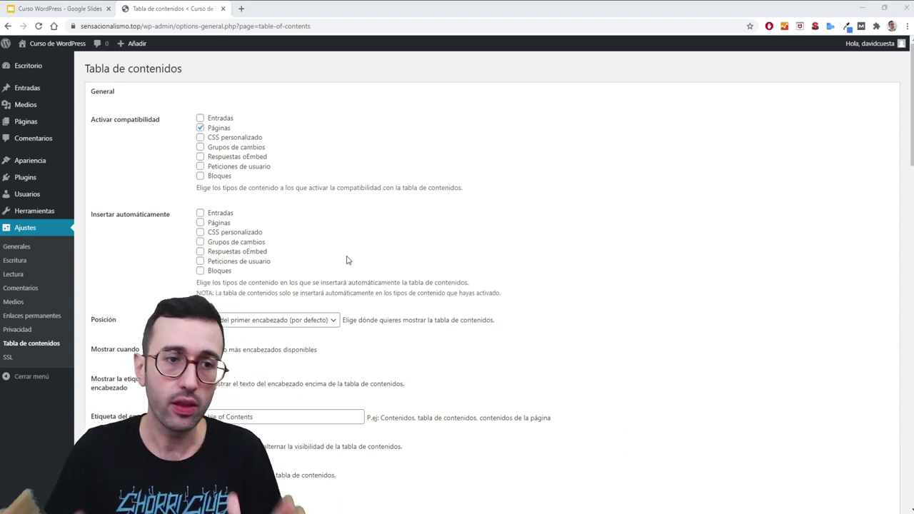
Return to the installed plugins list, then deactivate and delete Easy Table of Contents.
mouse_move(21, 185)
click(60, 177)
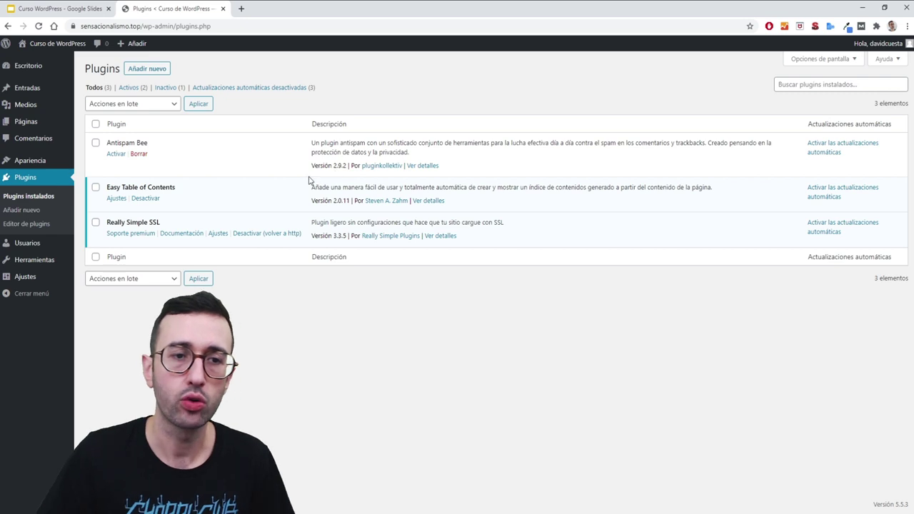
click(140, 199)
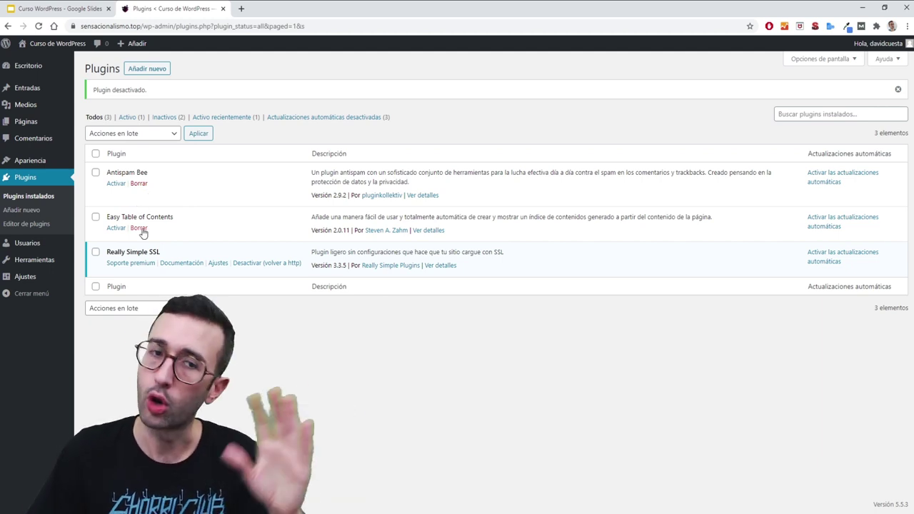
click(141, 229)
click(500, 83)
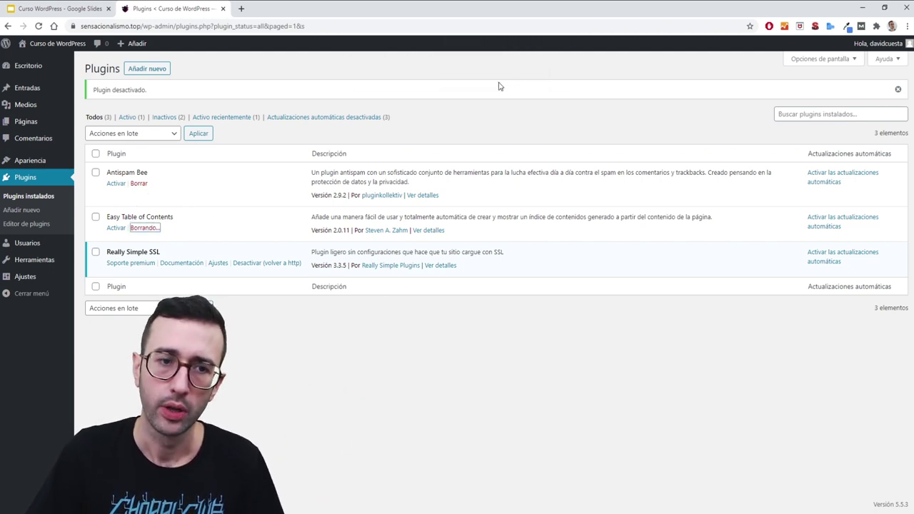